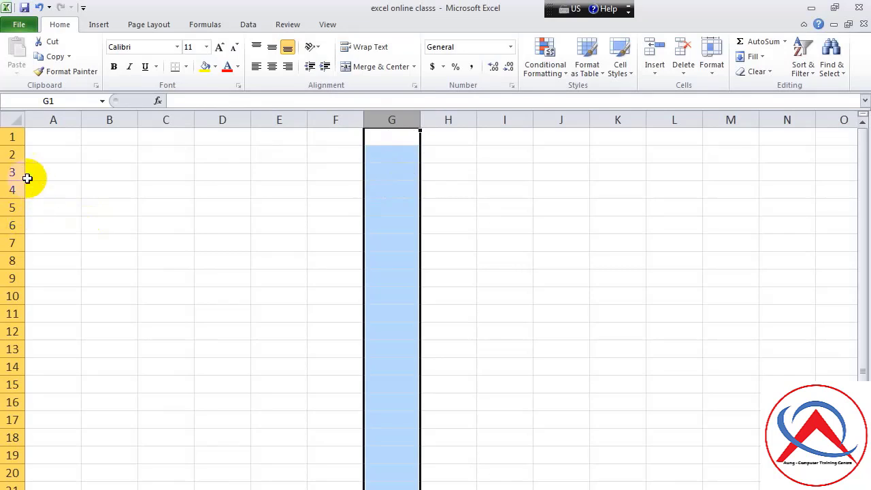
click(13, 154)
click(13, 173)
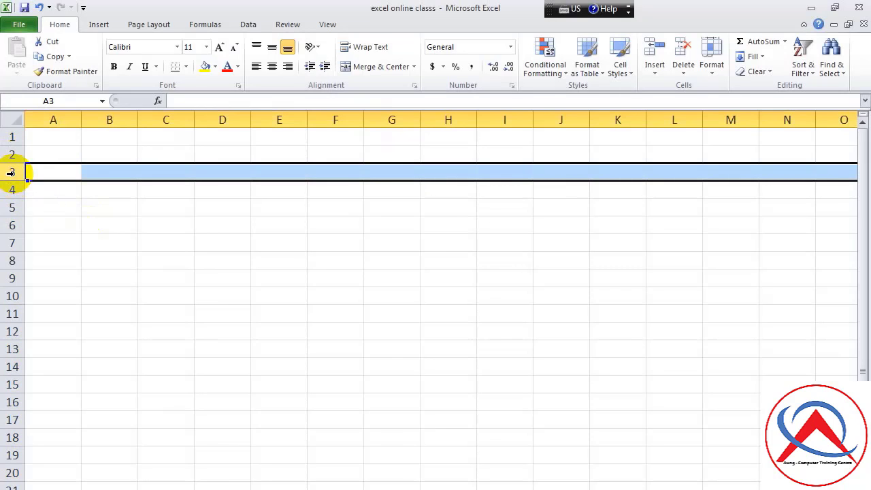
click(13, 204)
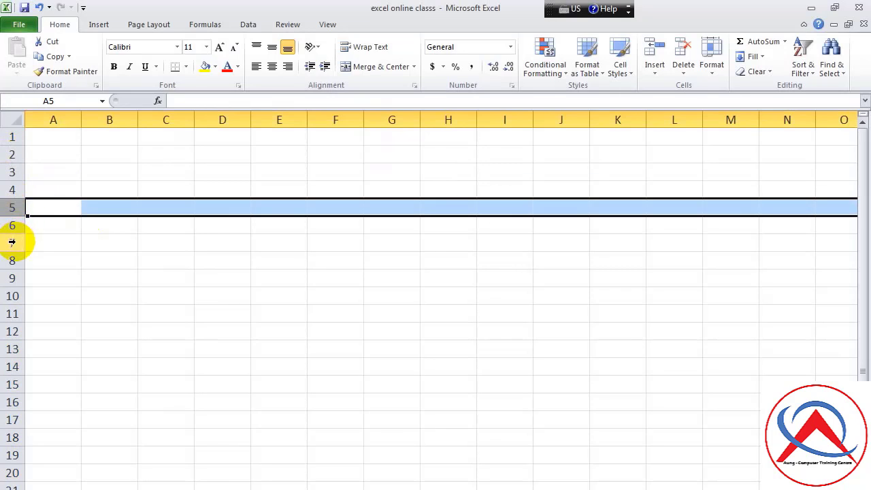
click(13, 243)
click(372, 312)
click(288, 294)
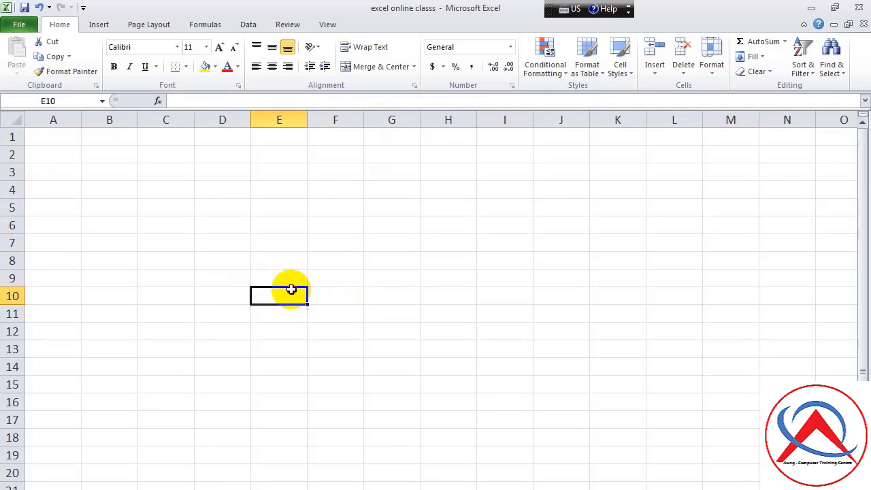
click(292, 260)
click(324, 244)
click(300, 229)
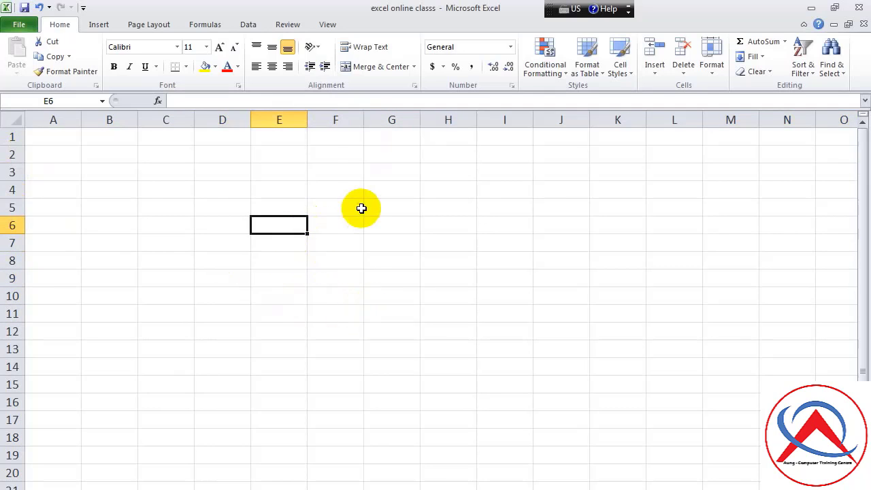
click(358, 207)
click(385, 209)
click(407, 241)
click(328, 311)
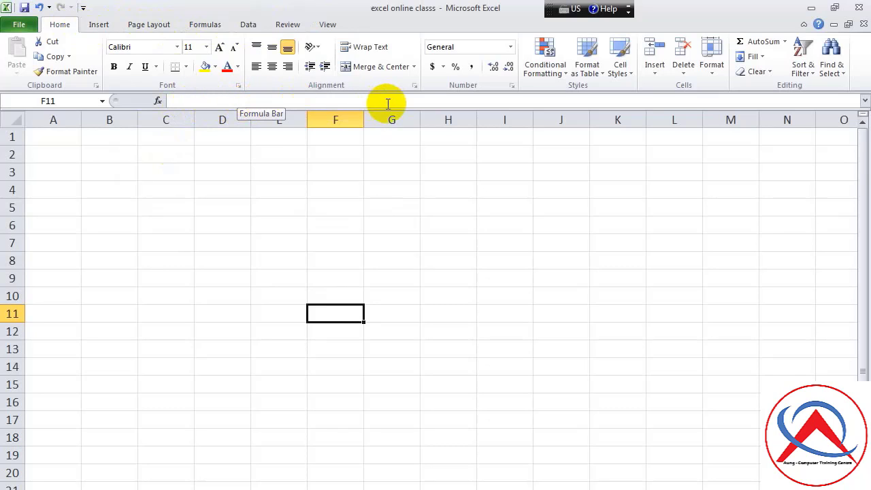
click(242, 188)
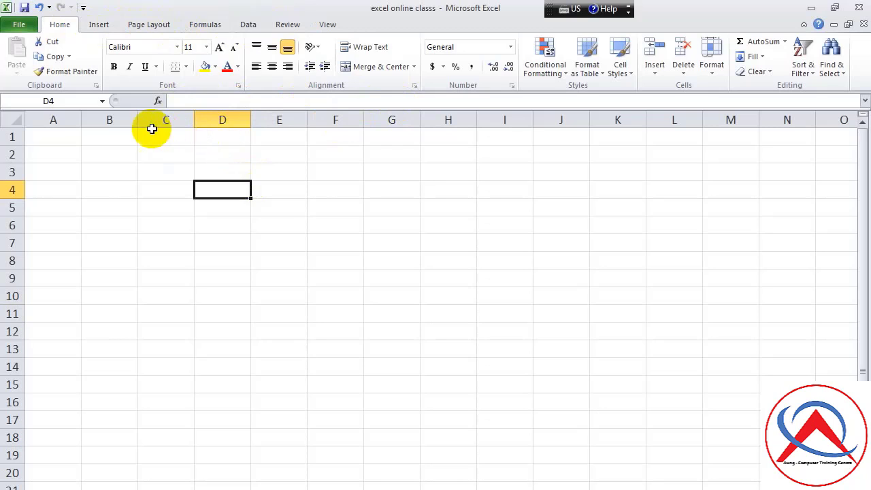
click(116, 120)
click(166, 120)
click(213, 121)
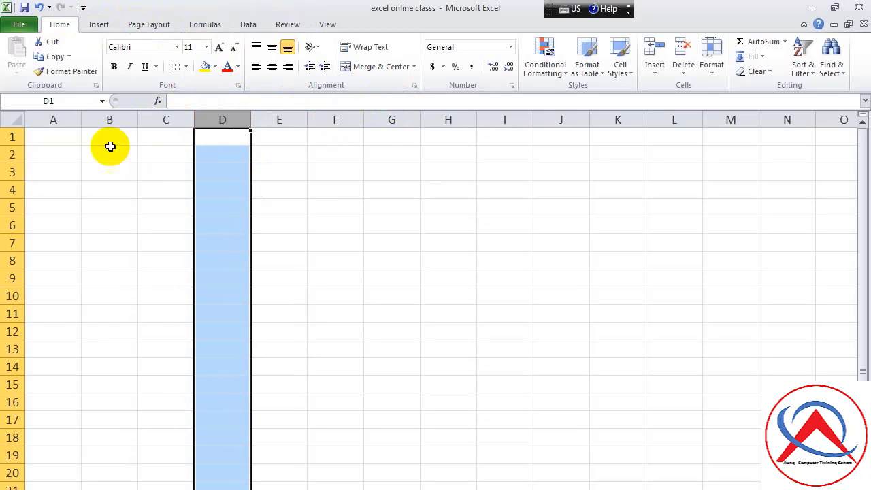
click(11, 172)
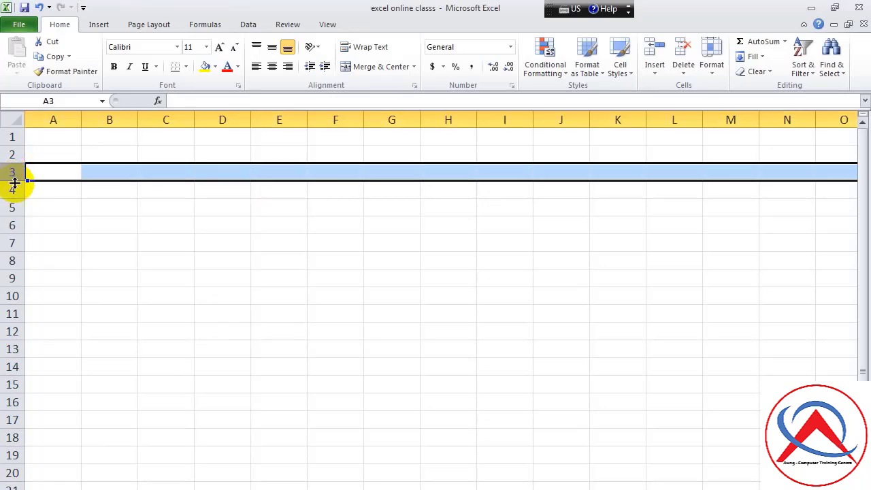
click(12, 190)
click(253, 240)
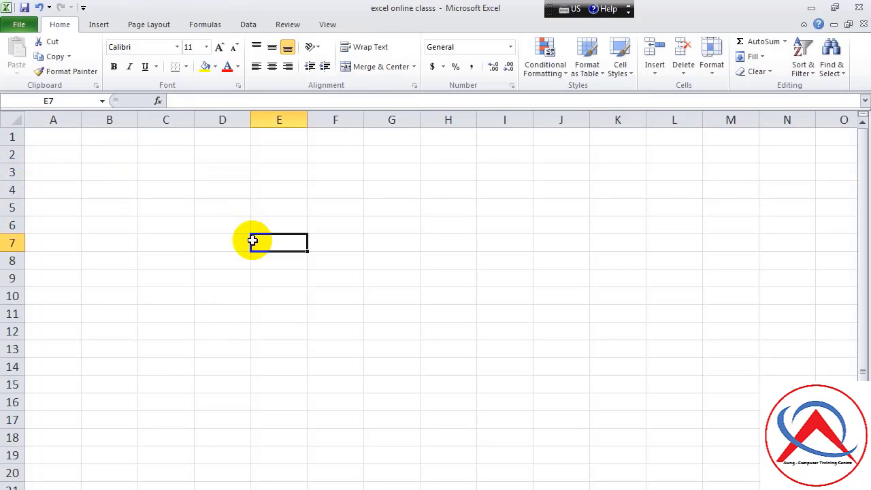
click(236, 220)
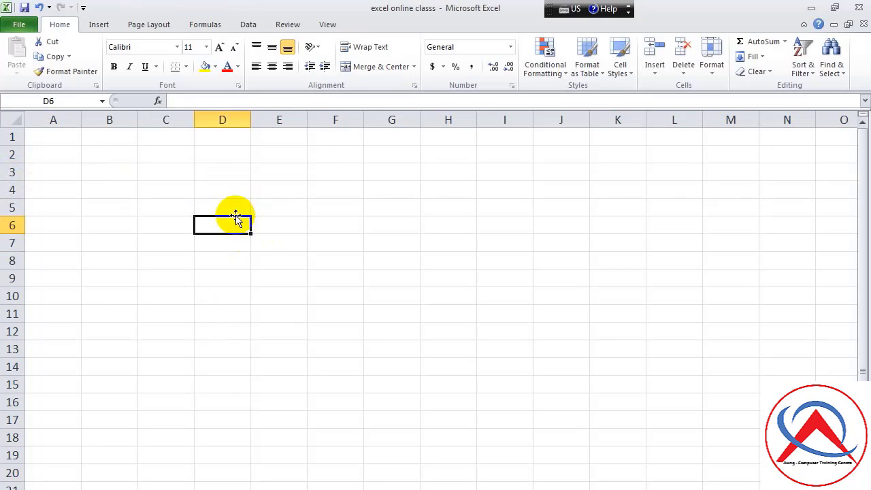
click(234, 210)
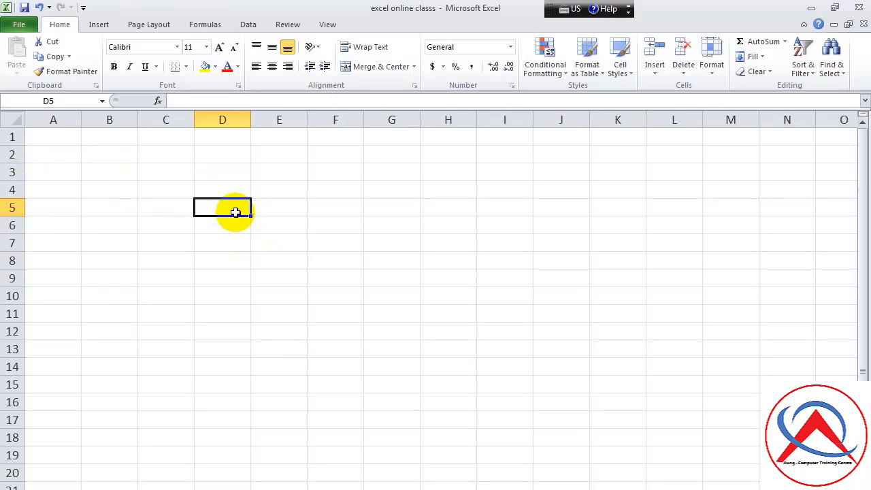
Enter the number 1 in cell A1 as the starting value of column A
click(63, 139)
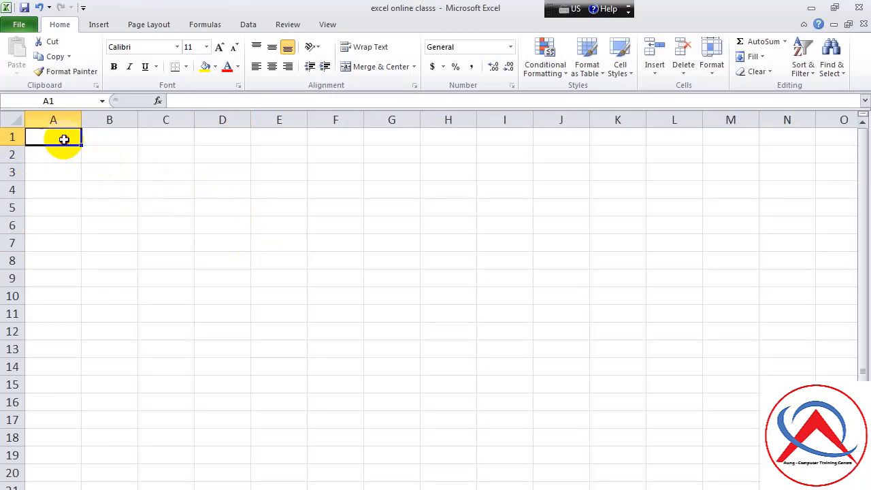
text(1)
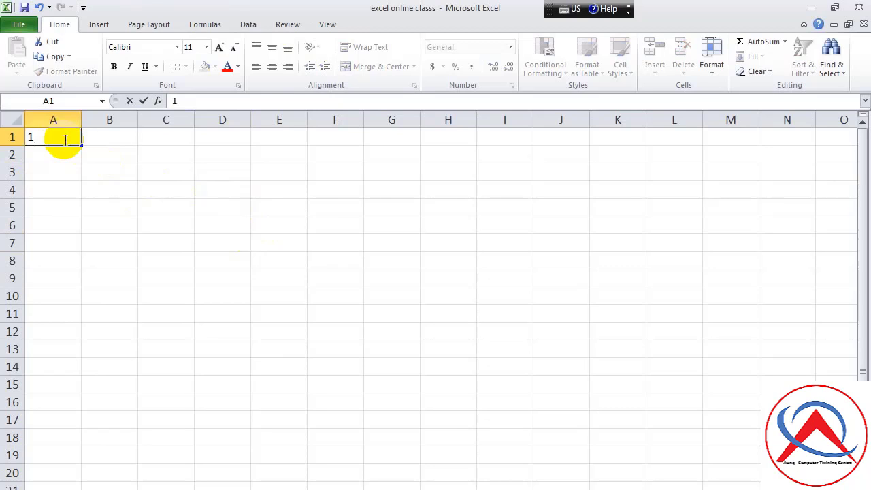
key(Return)
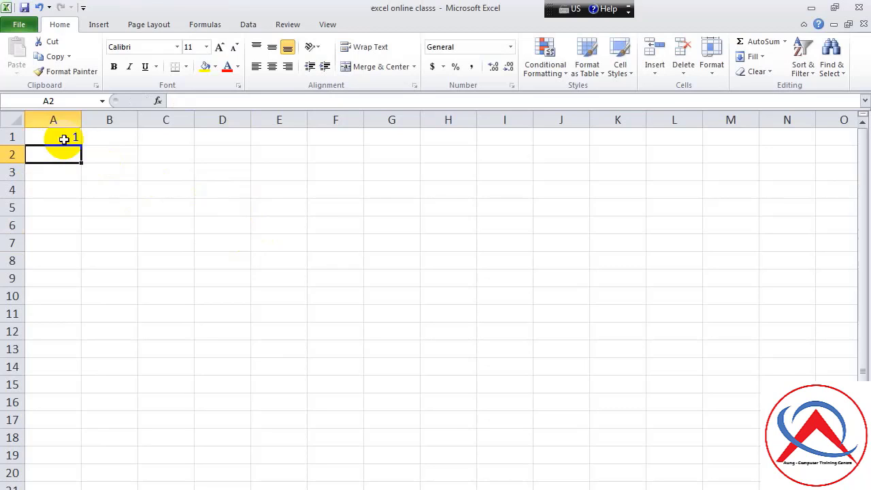
Enter the day name Sunday in cell D1
click(219, 140)
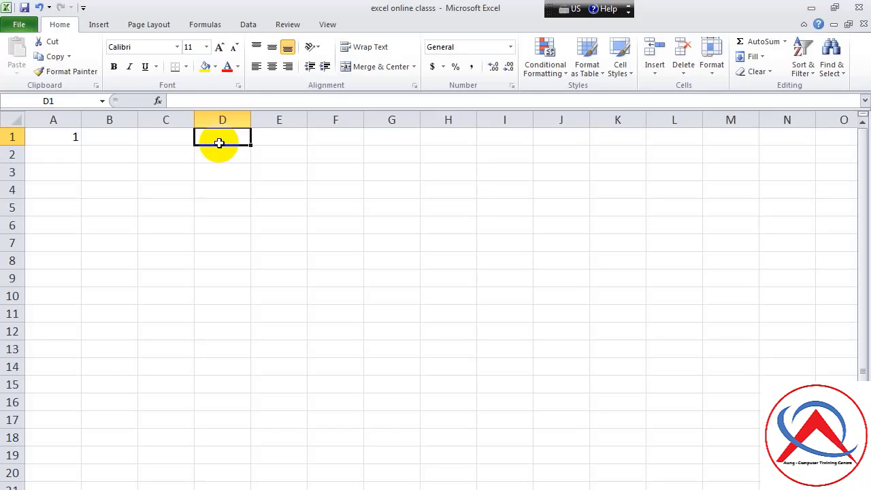
text(Sunfs)
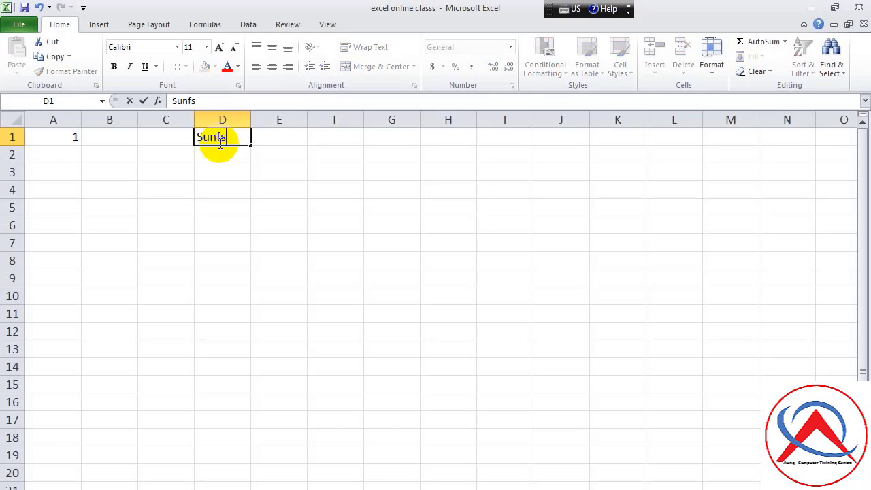
key(BackSpace)
key(BackSpace)
text(day)
key(Tab)
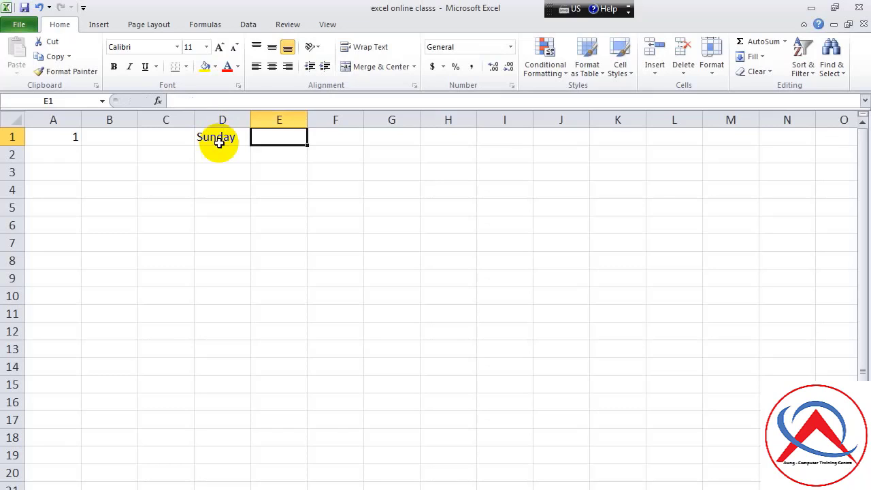
Enter the month abbreviation jun in cell G1
key(Right)
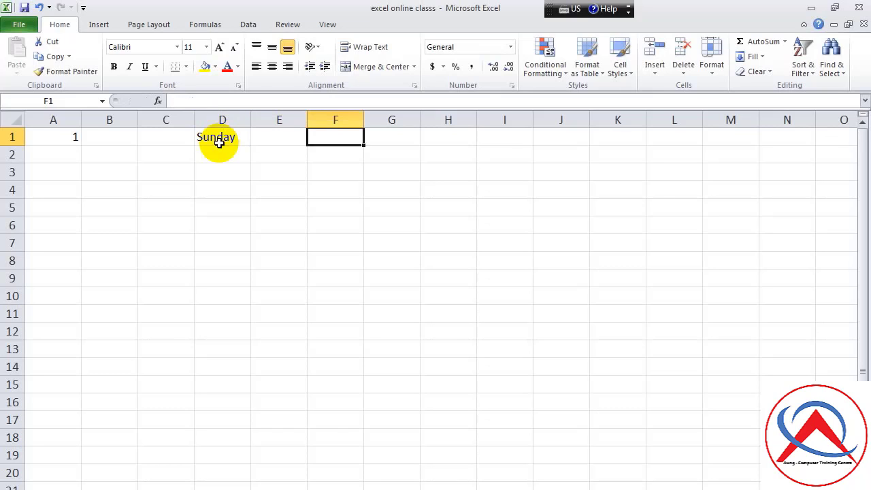
key(Right)
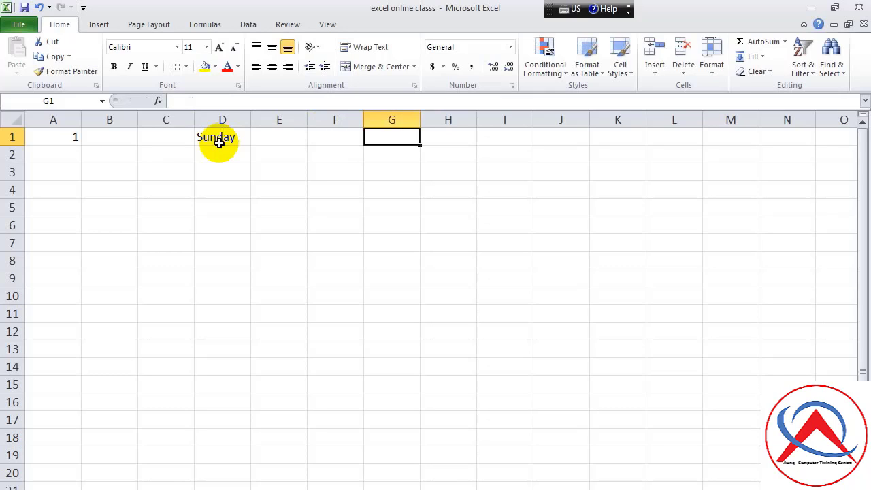
text(jun)
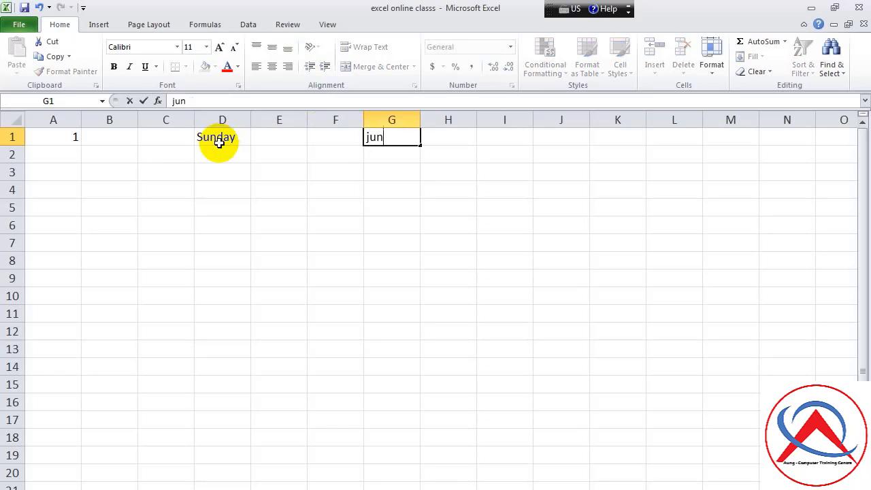
key(Right)
Enter the even-number starting values 2 in cell I1 and 4 in cell I2
key(Right)
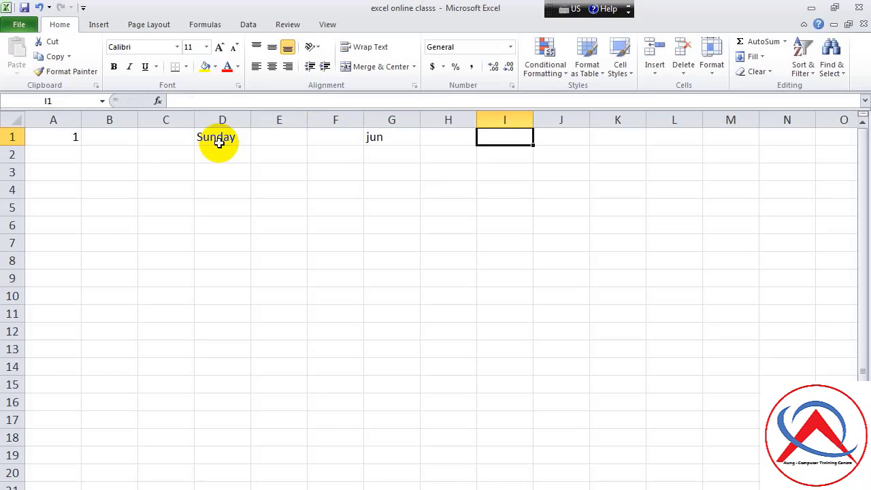
text(2)
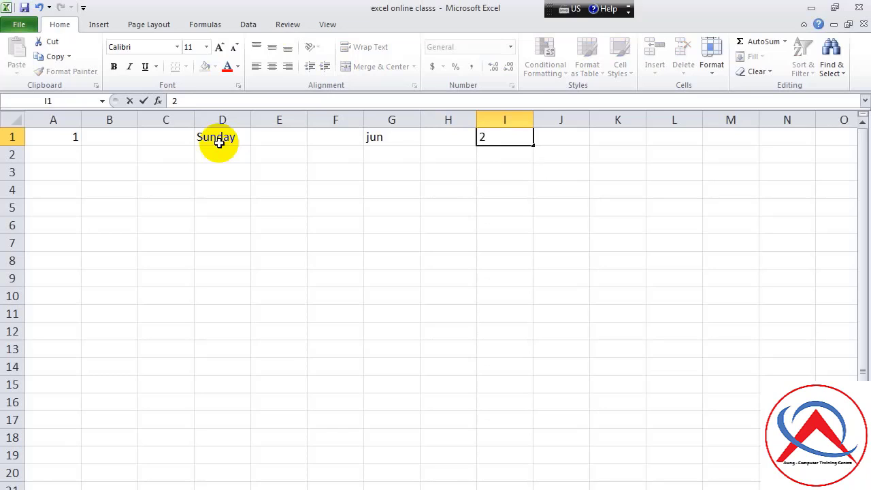
key(Return)
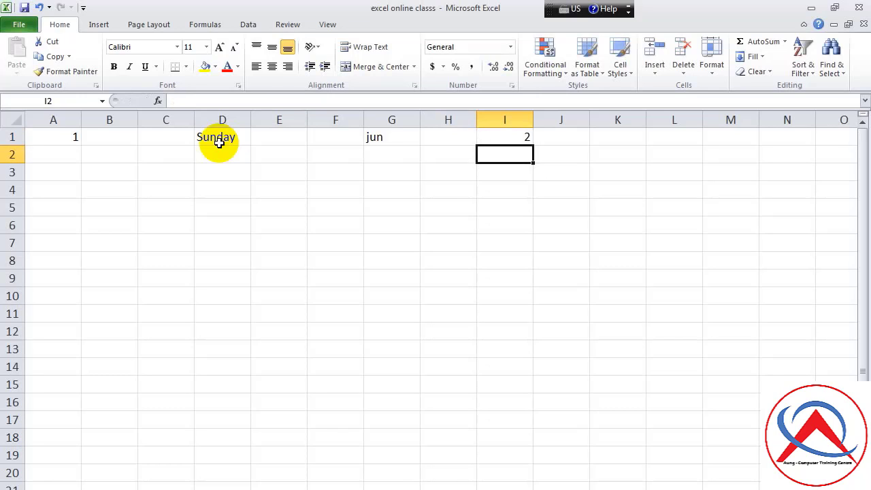
text(4)
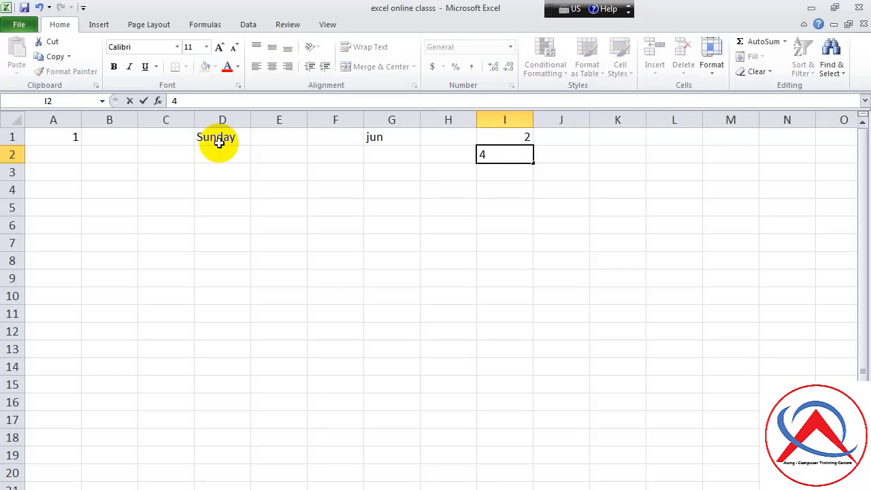
key(Right)
Enter the odd-number starting values 1 in cell L1 and 3 in cell L2
key(Right)
key(Right)
key(Up)
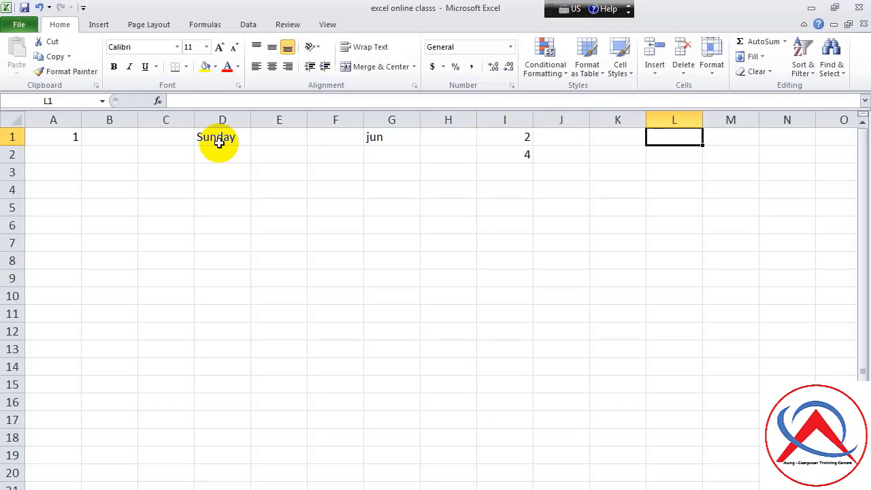
text(1)
key(Return)
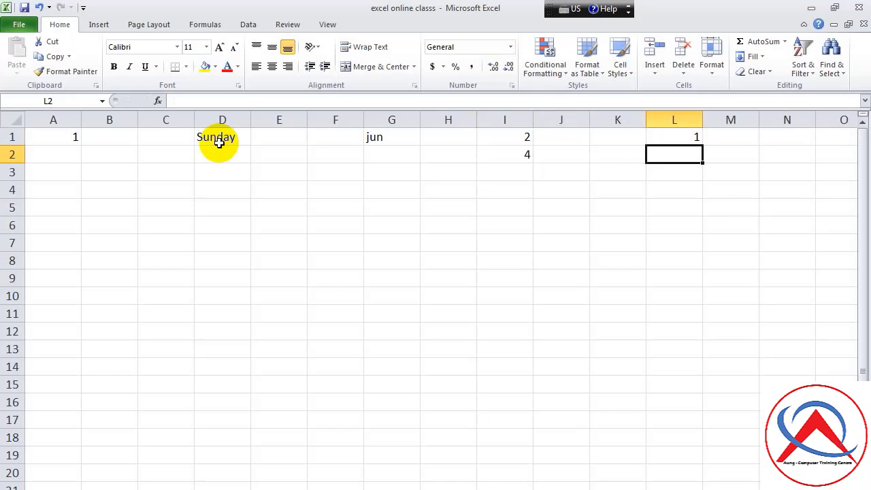
text(3)
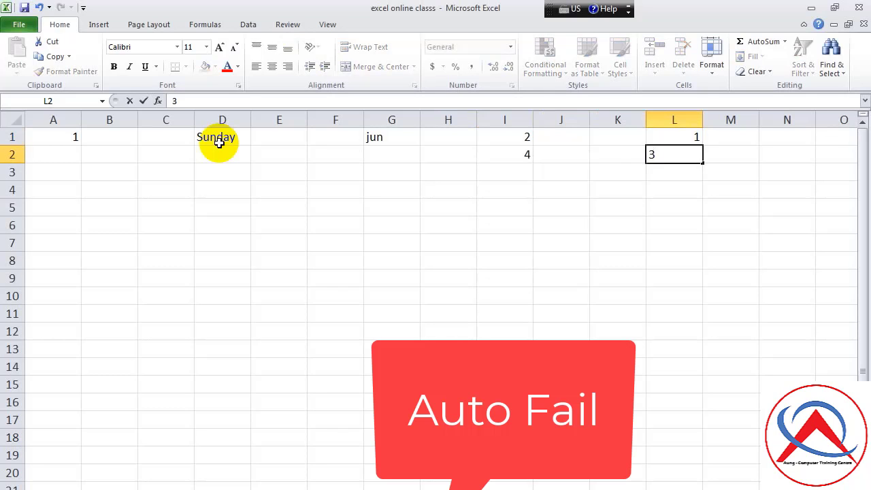
key(Return)
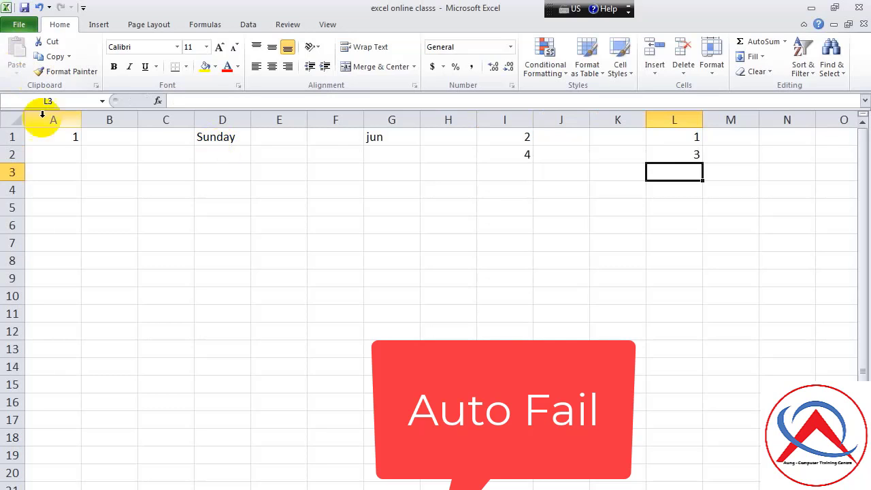
click(68, 139)
click(211, 140)
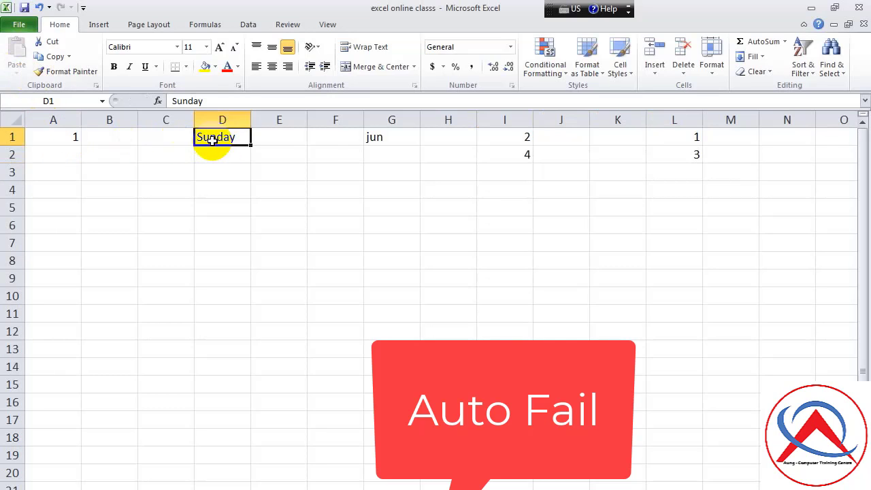
click(379, 140)
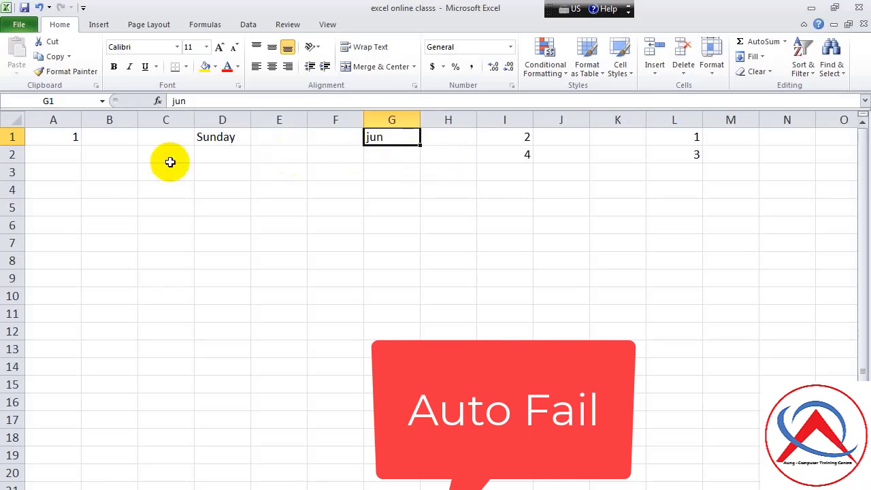
Auto-fill column A downward from cell A1 past row 20 as a number series increasing by 1
click(67, 140)
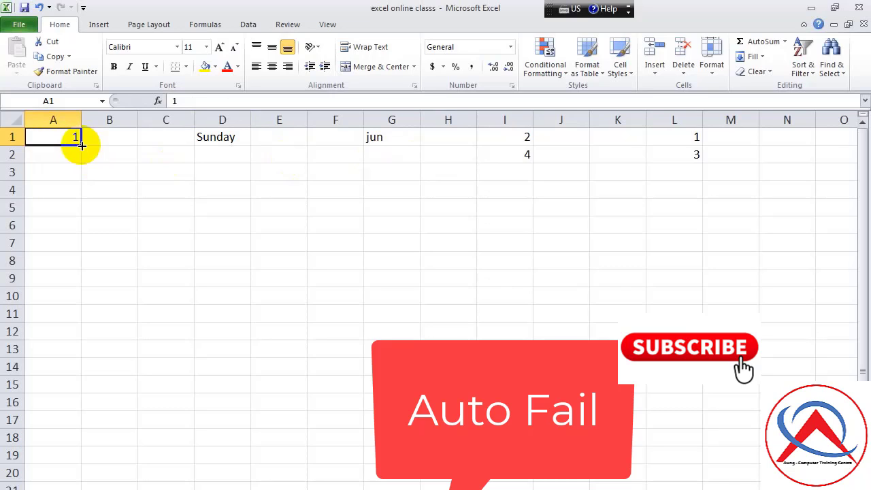
drag(81, 145, 82, 489)
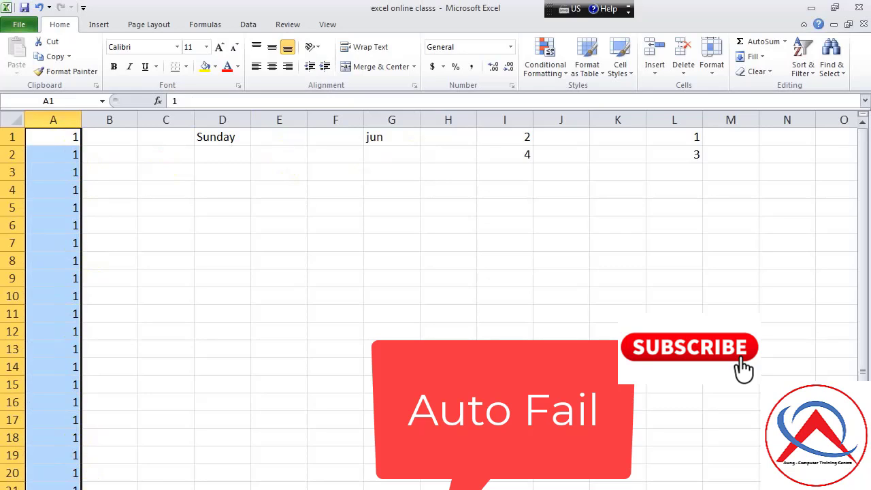
click(128, 488)
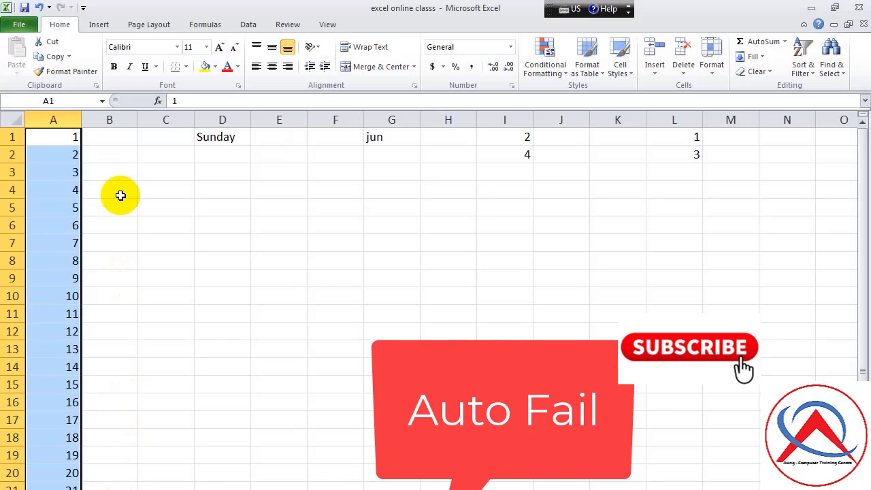
click(102, 155)
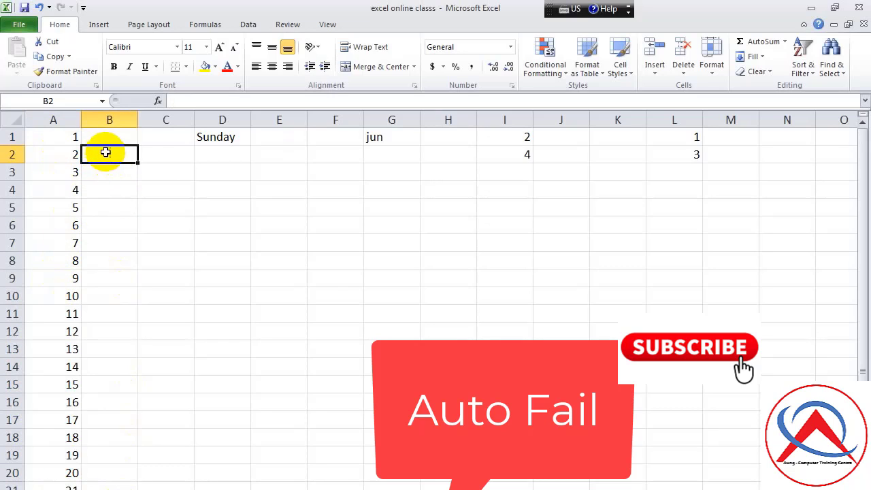
Auto-fill the weekday series down column D from Sunday in cell D1 to row 24
click(221, 137)
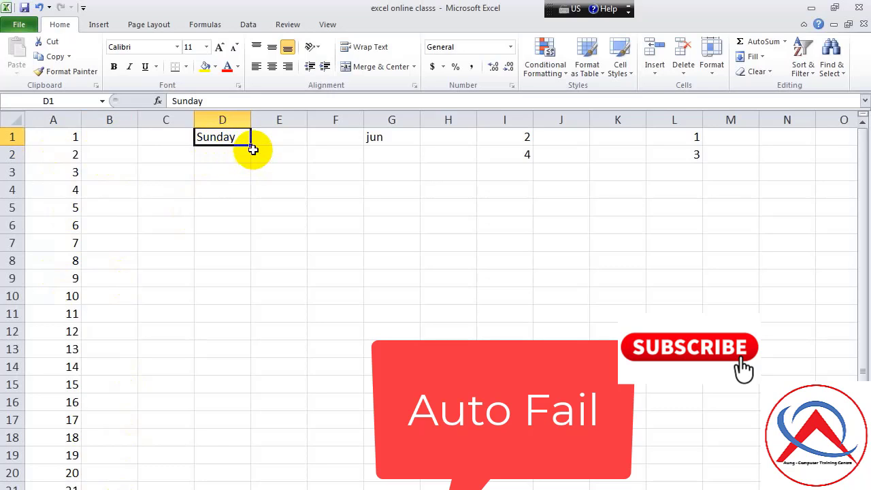
drag(252, 145, 252, 487)
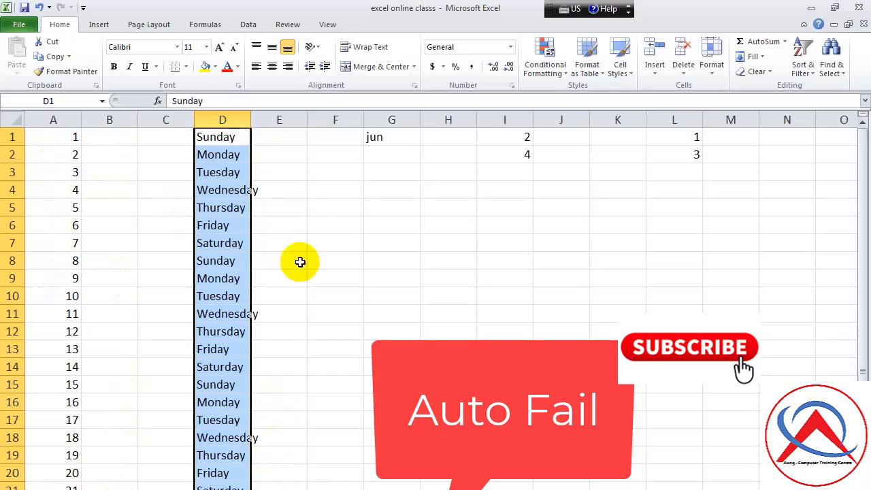
click(332, 192)
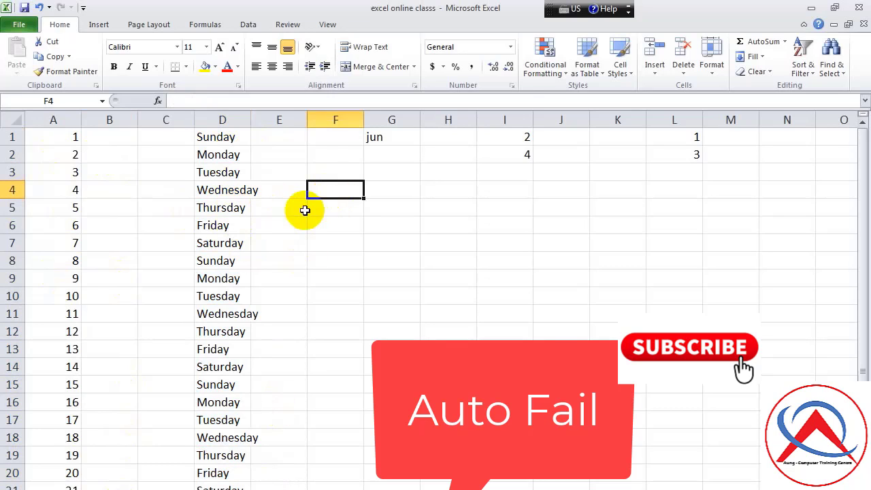
Auto-fill the month series down column G from jun in cell G1 to row 24
click(376, 138)
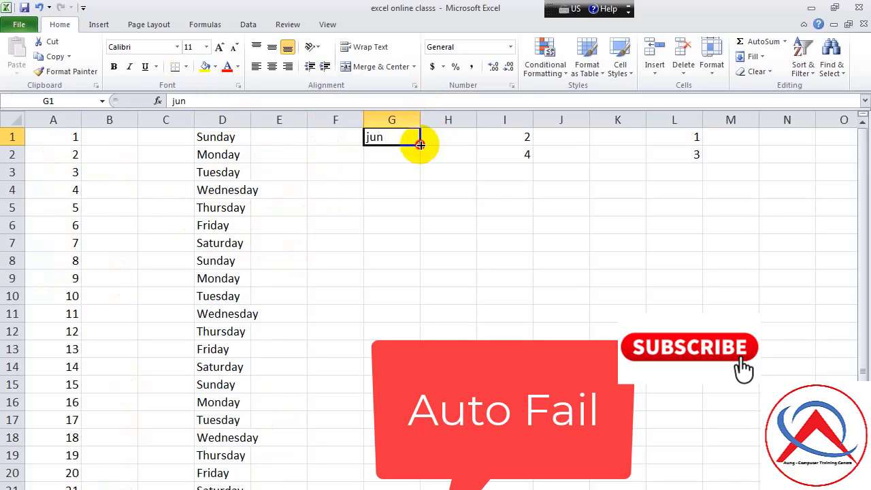
drag(420, 144, 443, 489)
click(442, 159)
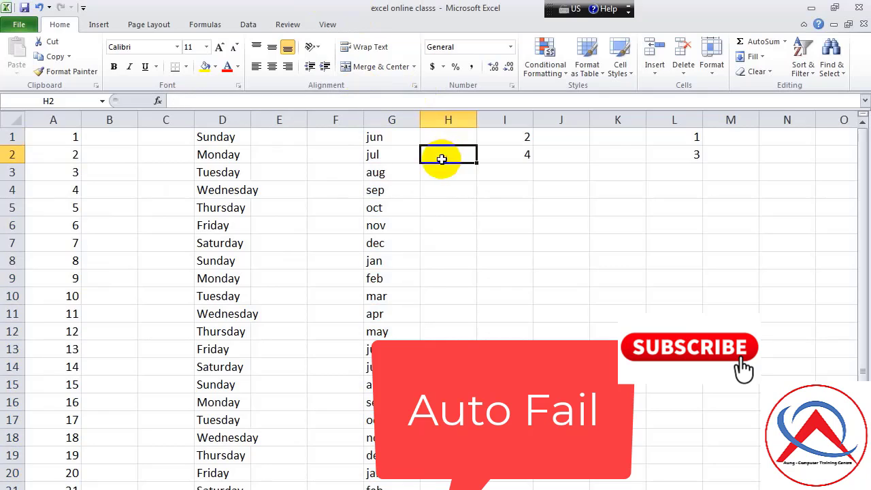
Auto-fill the even numbers from I1:I2 down to row 23 and the odd numbers from L1:L2 down to row 24
drag(510, 137, 538, 485)
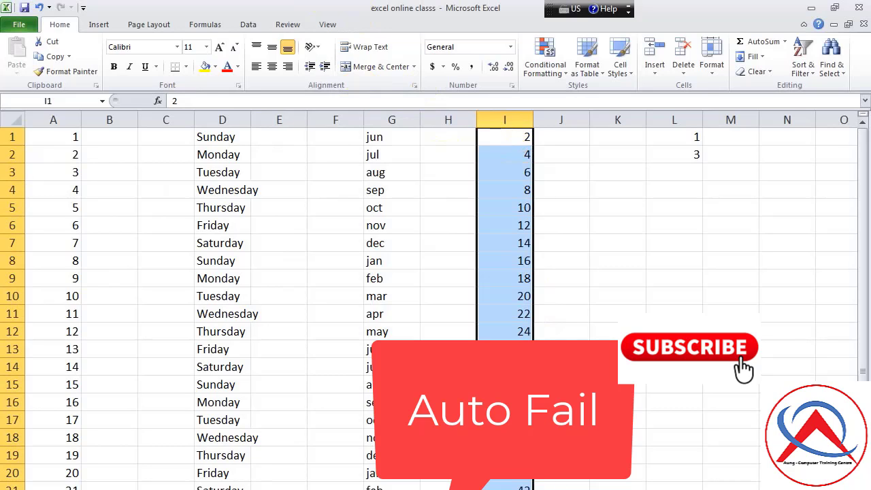
click(552, 257)
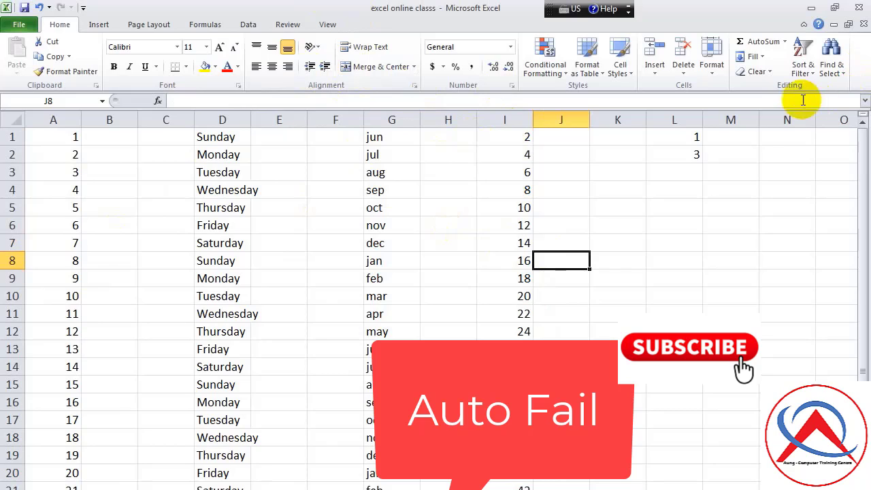
drag(696, 136, 705, 485)
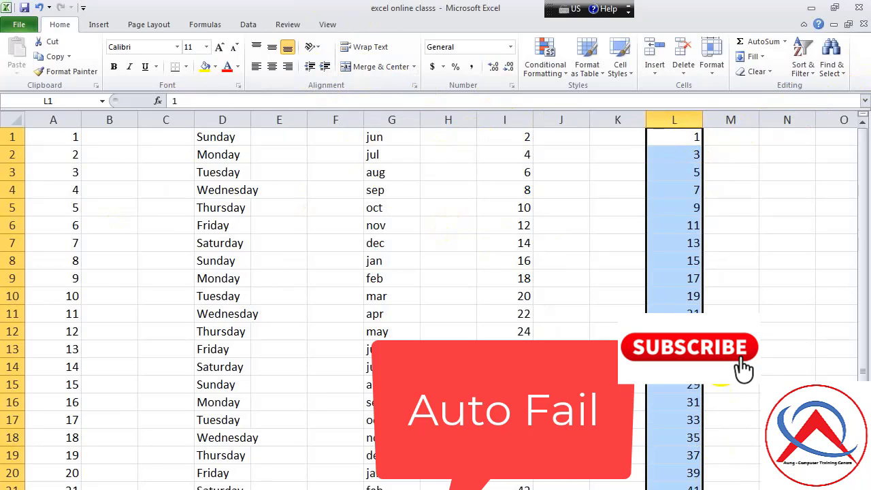
click(733, 327)
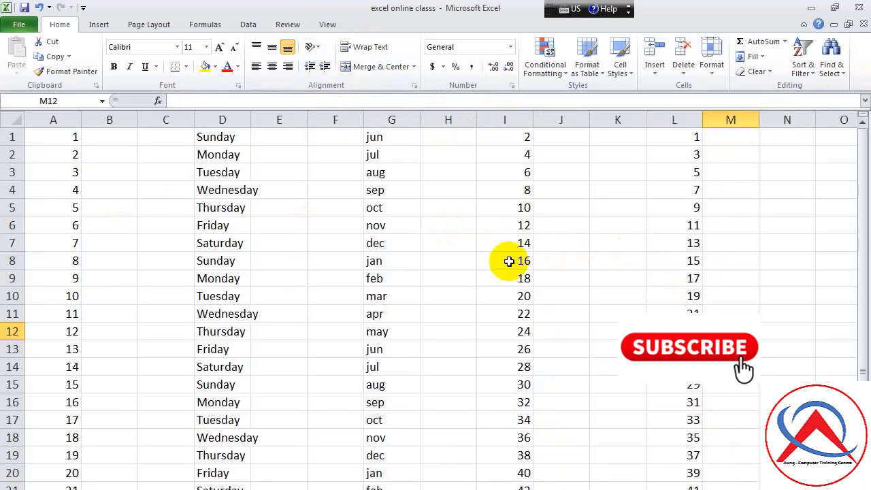
Enter the day name Sunday in cell B27, below the filled columns
scroll(471, 221, down, 3)
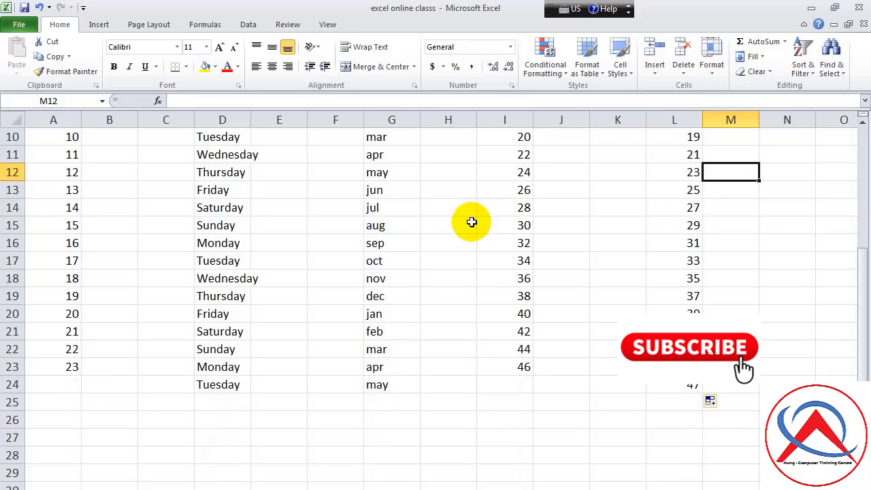
scroll(472, 222, up, 2)
scroll(449, 220, up, 1)
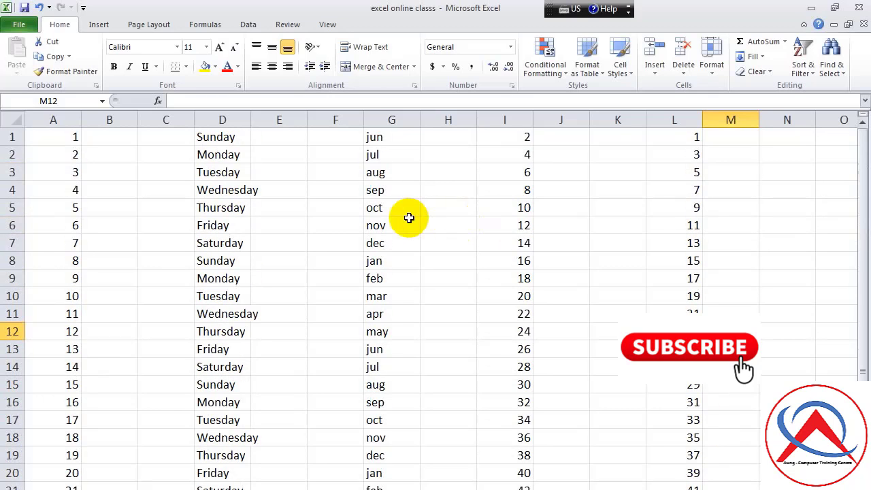
scroll(408, 216, down, 5)
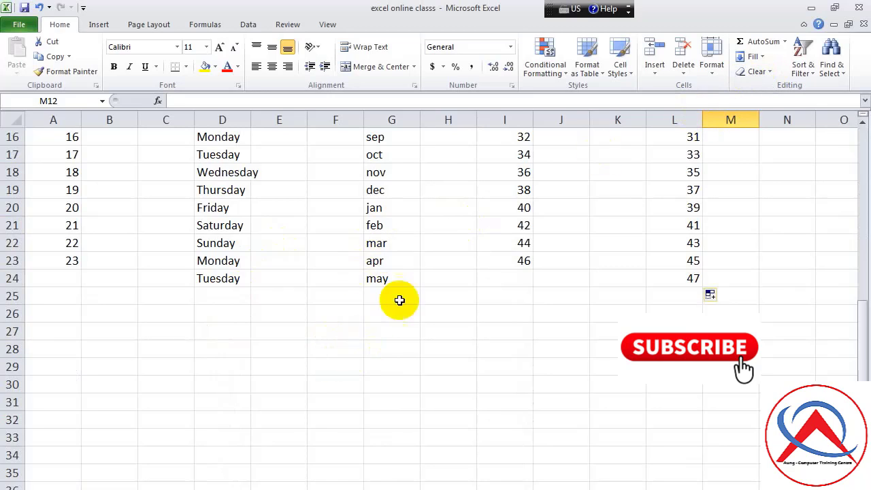
click(113, 334)
text(Sun)
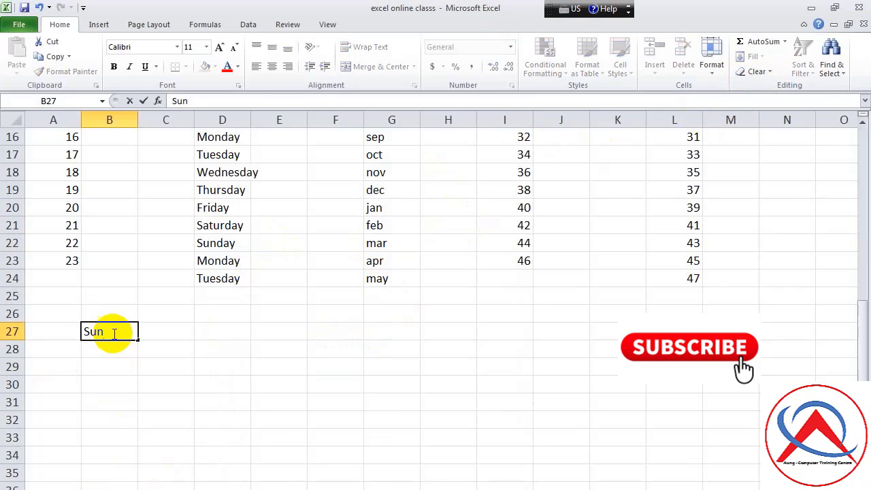
text(day)
key(Return)
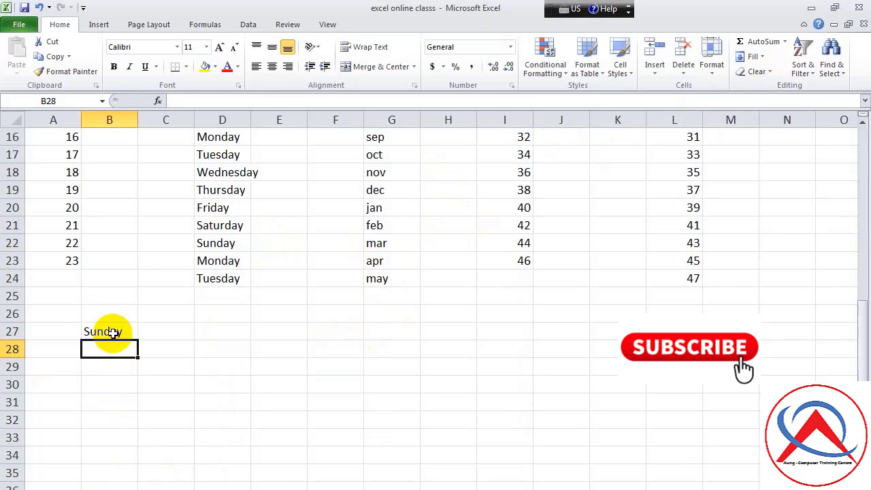
Select cell B27 containing Sunday as the starting cell for another Auto Fill
click(113, 333)
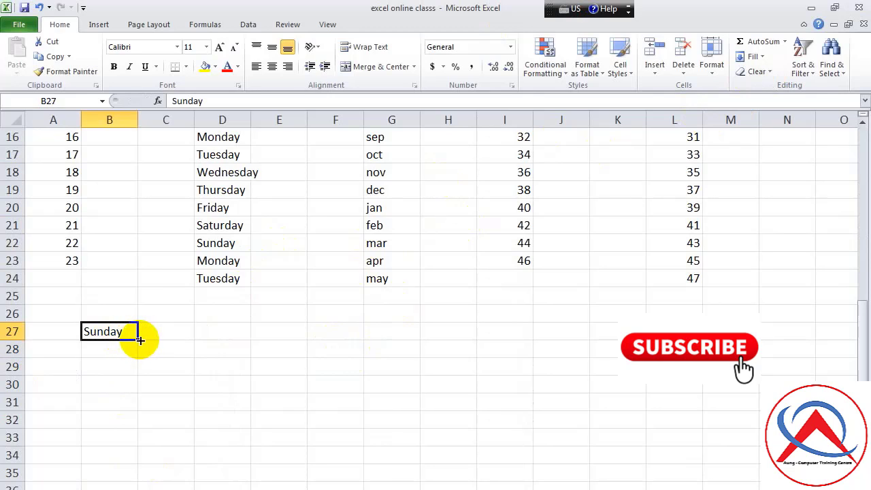